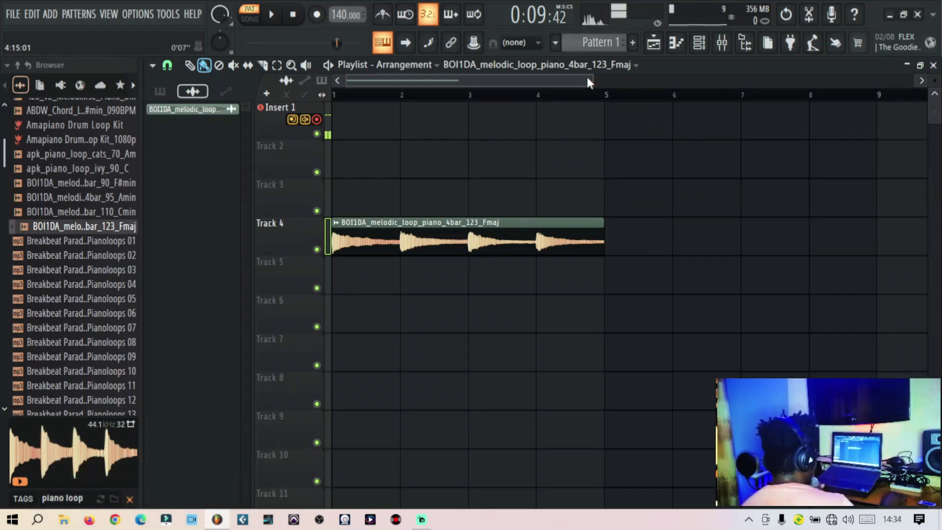
{"action": "left_click_drag", "start_coordinate": [586, 78], "coordinate": [631, 79]}
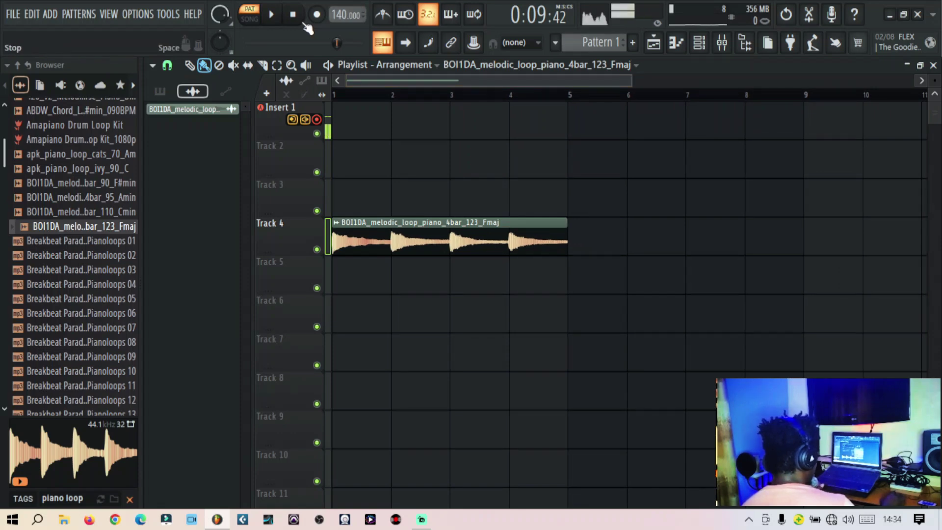
{"action": "left_click", "coordinate": [272, 15]}
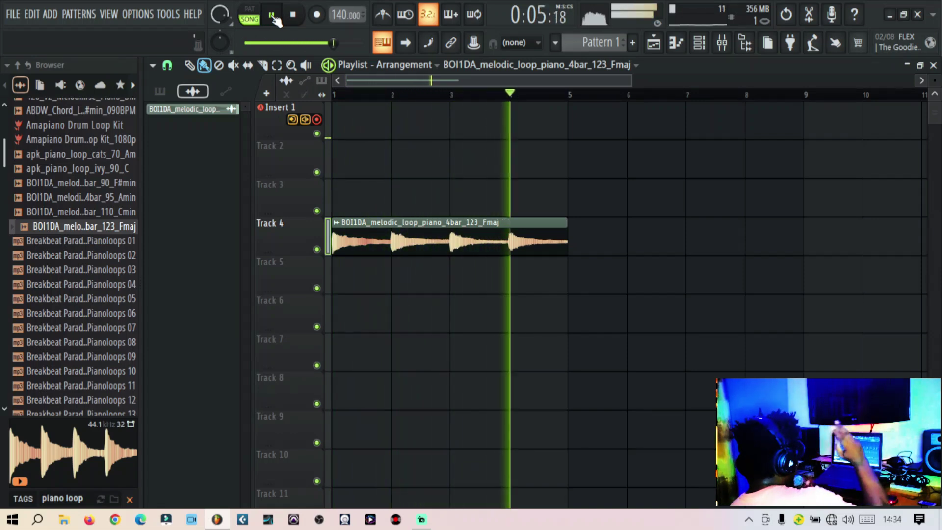
{"action": "left_click", "coordinate": [275, 17]}
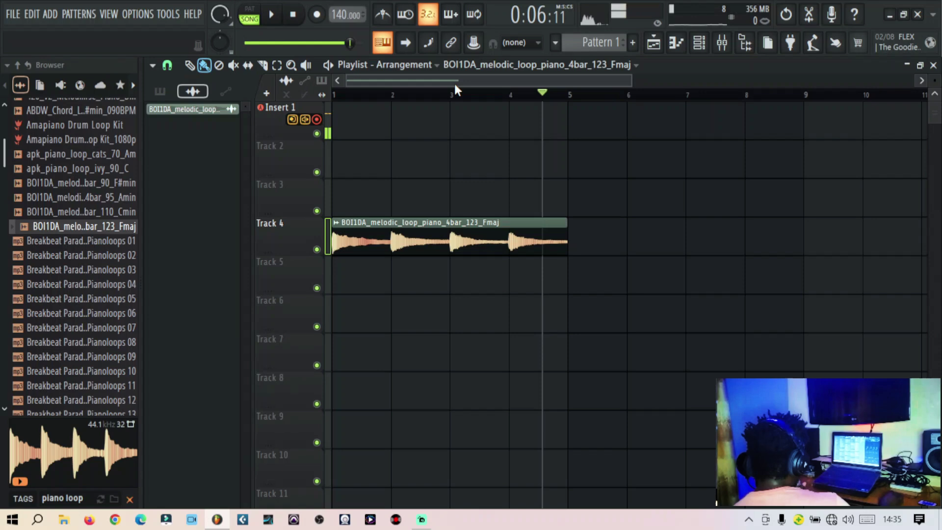
Step: Load Melodyne into effect slot 1 of the master mixer track
{"action": "left_click", "coordinate": [724, 42]}
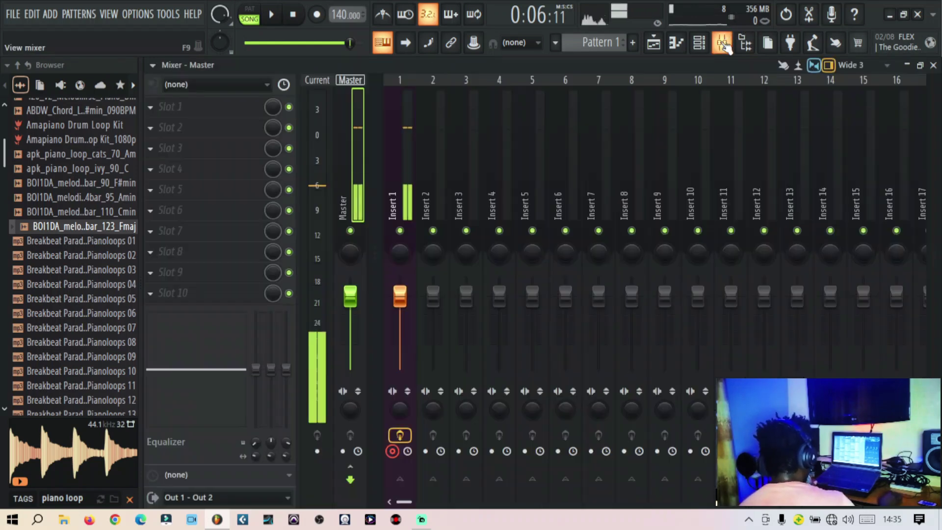
{"action": "left_click", "coordinate": [190, 107]}
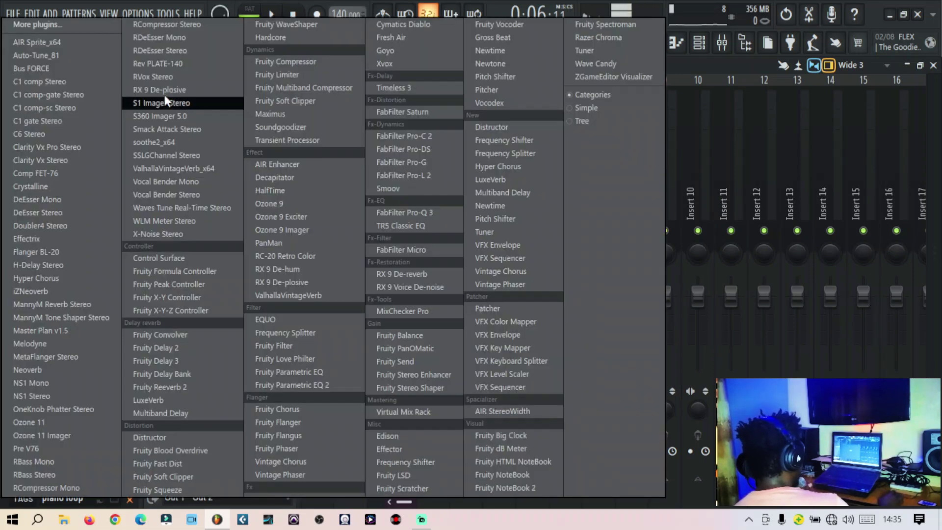
{"action": "left_click", "coordinate": [25, 340]}
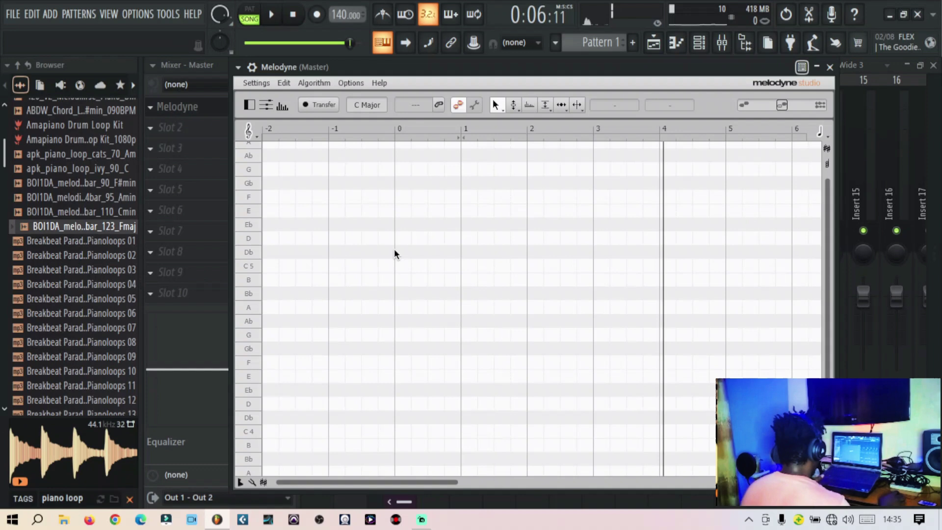
Step: Rewind to the start and play the piano loop so Melodyne captures and detects its notes
{"action": "left_click_drag", "start_coordinate": [346, 43], "coordinate": [247, 43]}
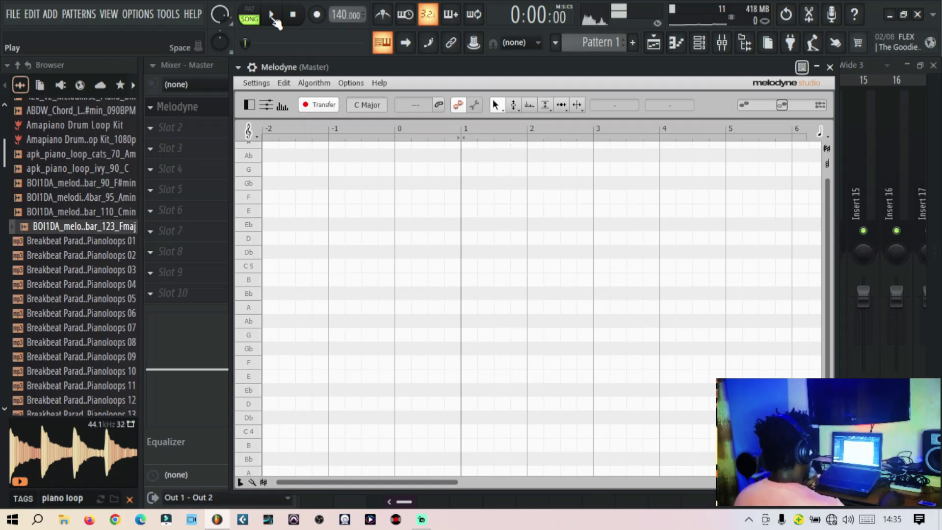
{"action": "left_click", "coordinate": [274, 19]}
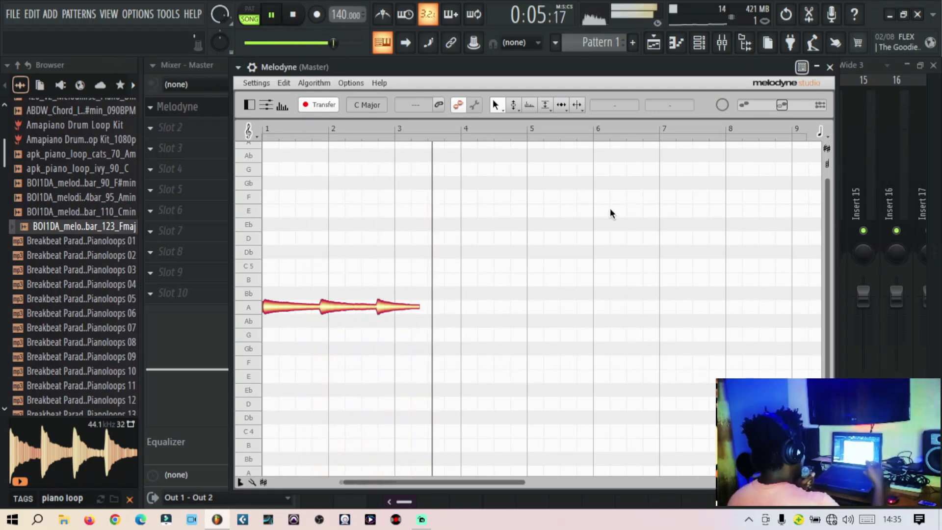
{"action": "left_click", "coordinate": [350, 83]}
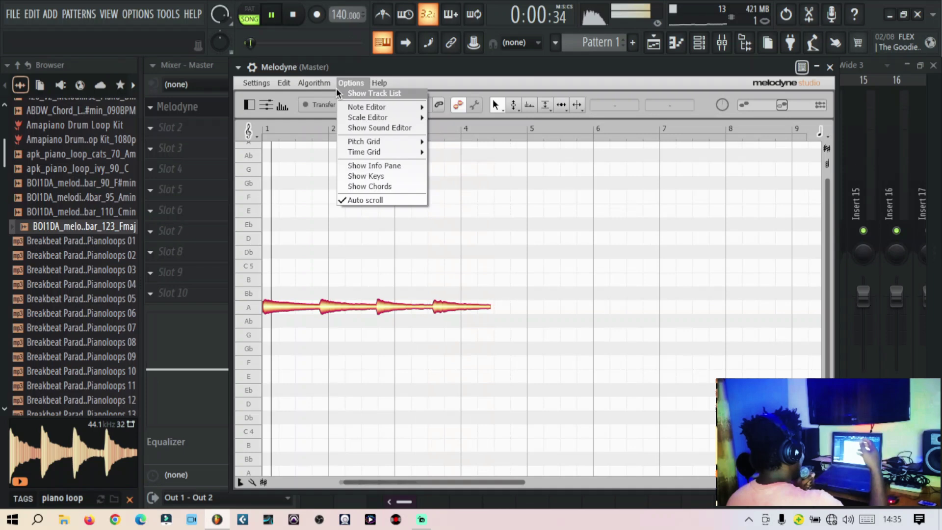
{"action": "left_click", "coordinate": [312, 108]}
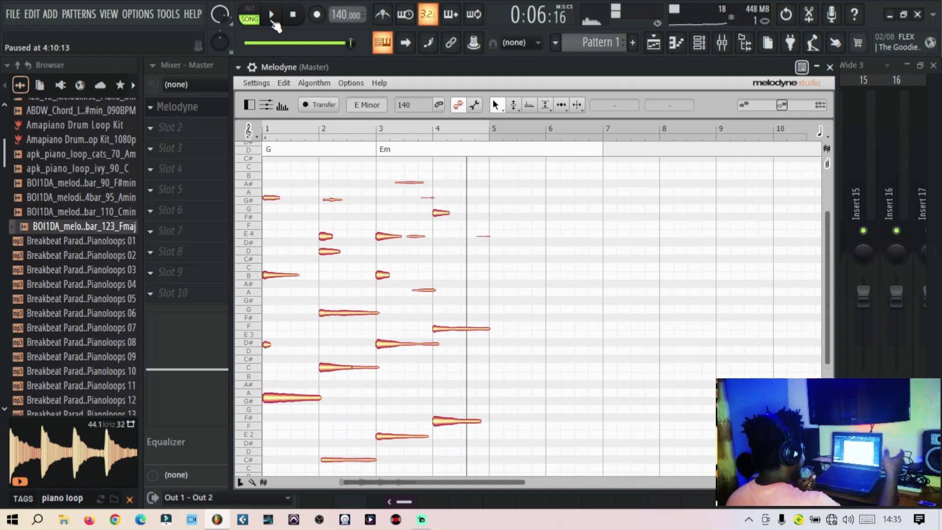
{"action": "scroll", "coordinate": [394, 222], "scroll_direction": "left", "scroll_amount": 3}
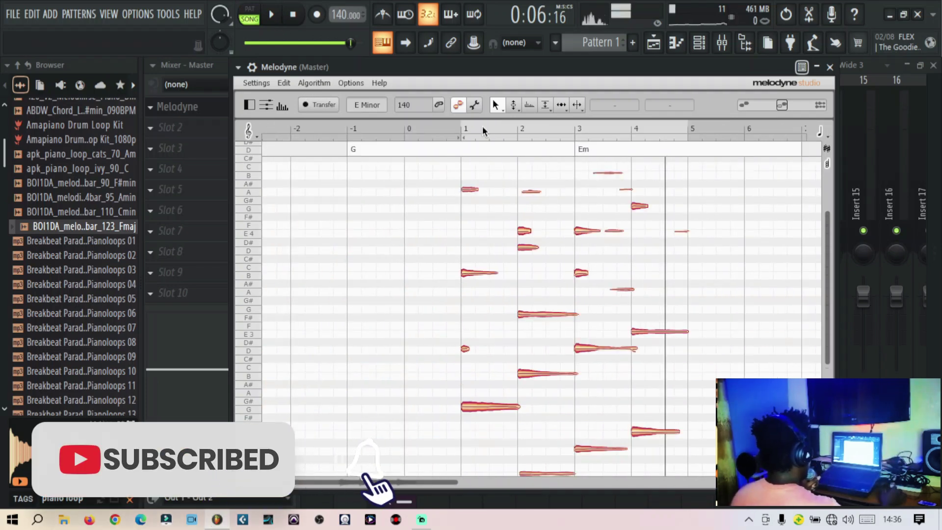
{"action": "scroll", "coordinate": [552, 265], "scroll_direction": "up", "scroll_amount": 1}
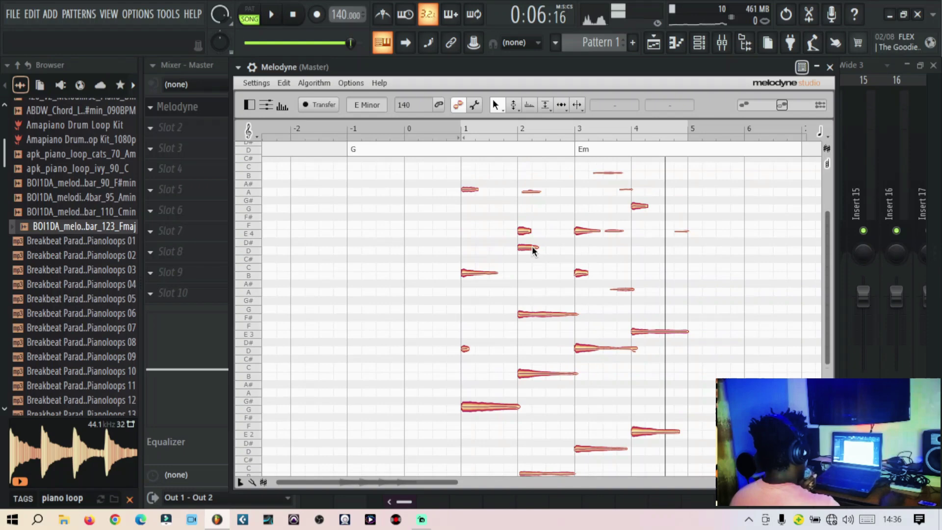
Step: Save Melodyne's detected notes as expppp.mid in Downloads, replacing the existing file
{"action": "left_click", "coordinate": [261, 83]}
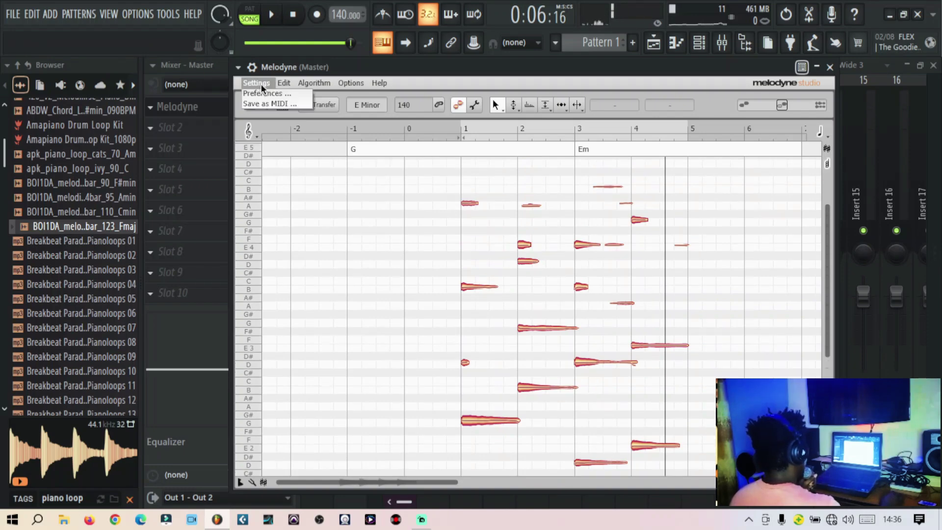
{"action": "left_click", "coordinate": [445, 108]}
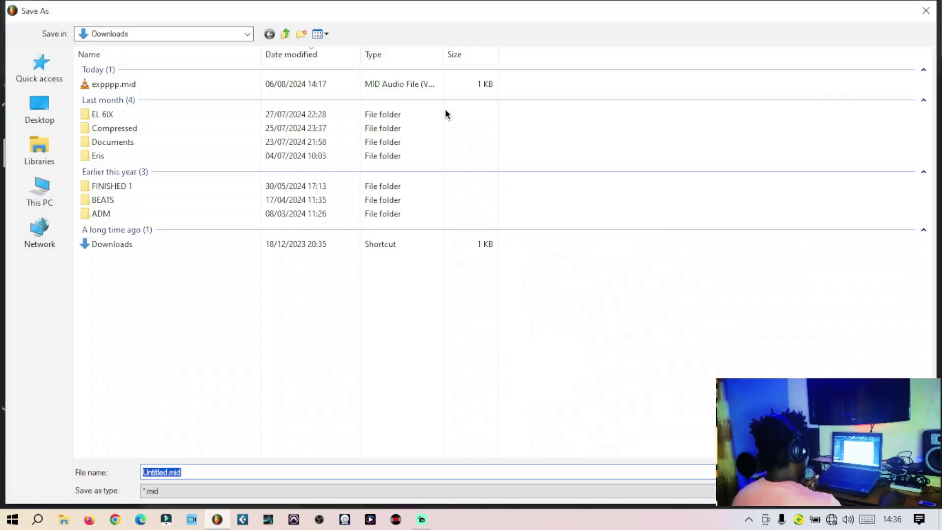
{"action": "left_click", "coordinate": [137, 84]}
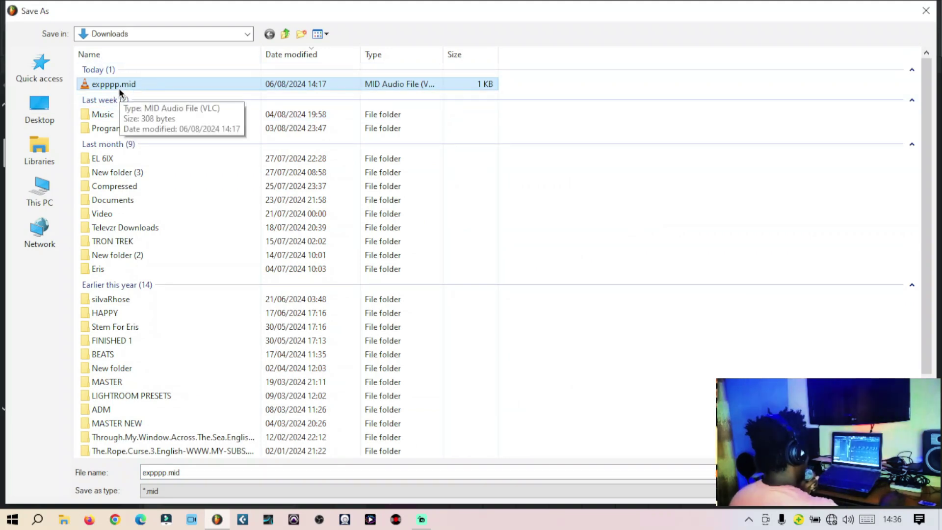
{"action": "key", "text": "Return"}
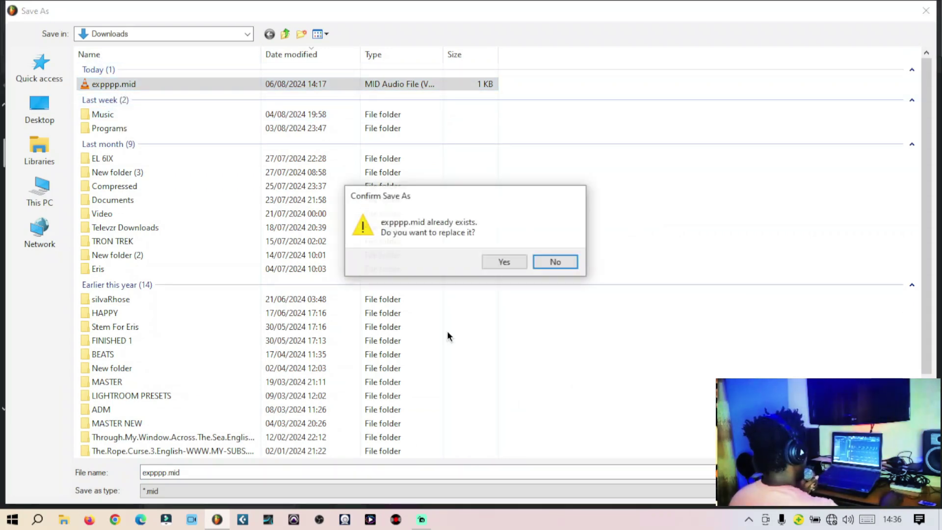
{"action": "left_click", "coordinate": [505, 262]}
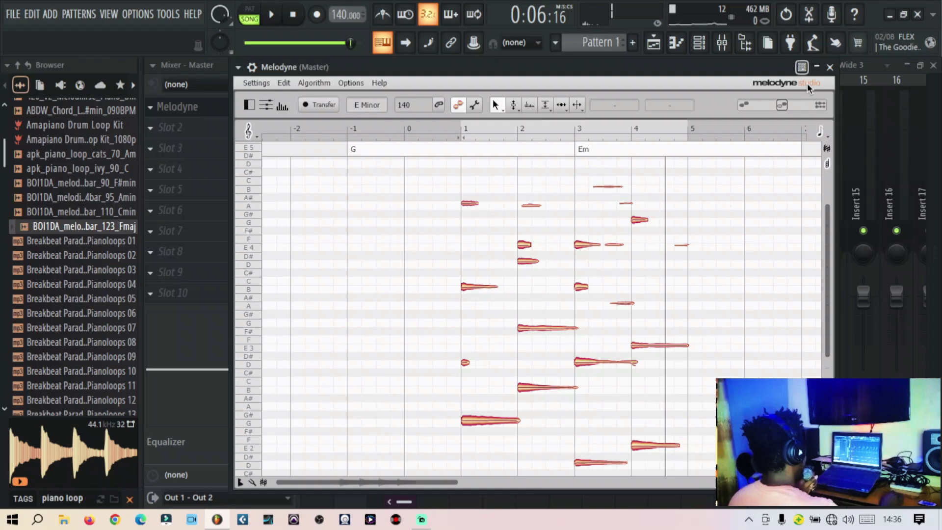
Step: Close the Melodyne editor and remove it from mixer slot 1
{"action": "left_click", "coordinate": [830, 67]}
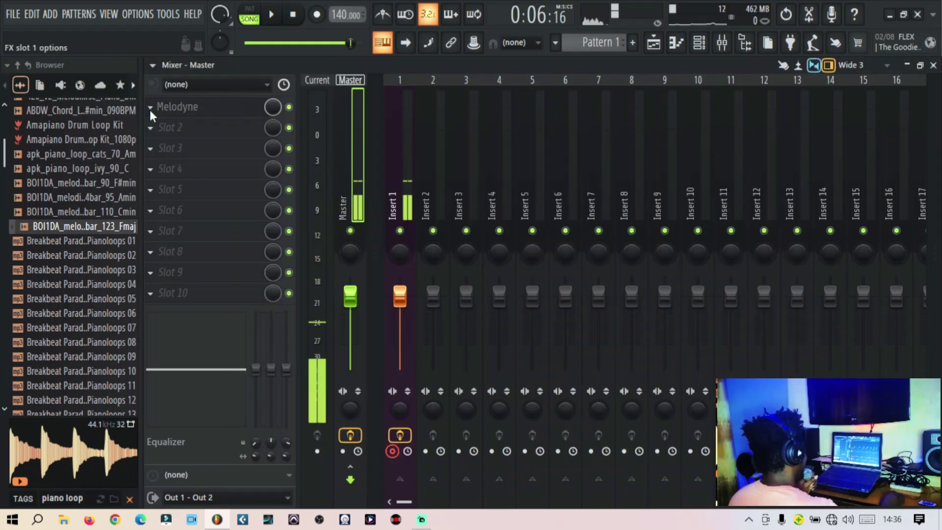
{"action": "left_click", "coordinate": [150, 111]}
{"action": "left_click", "coordinate": [165, 135]}
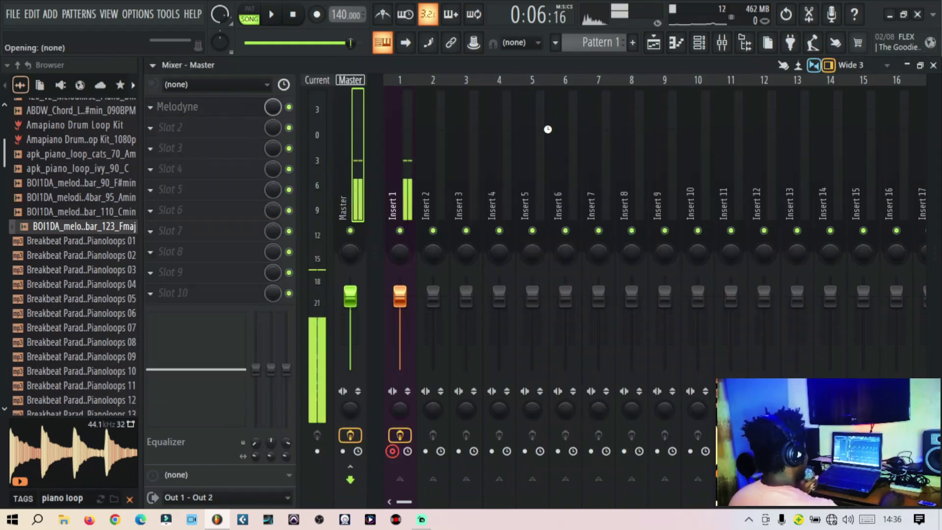
Step: Add an FL Keys piano channel from the Channel Rack and bring up its empty piano roll
{"action": "left_click", "coordinate": [697, 43]}
{"action": "left_click", "coordinate": [317, 143]}
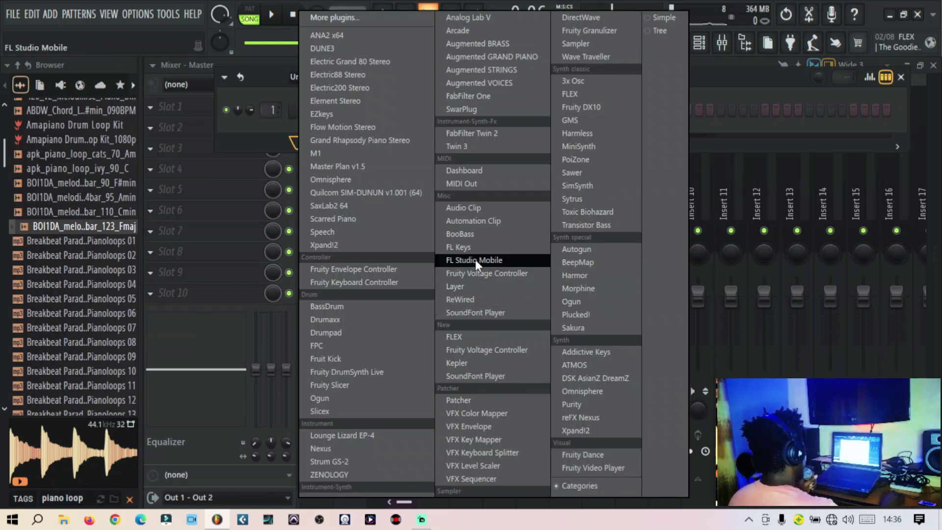
{"action": "left_click", "coordinate": [459, 249]}
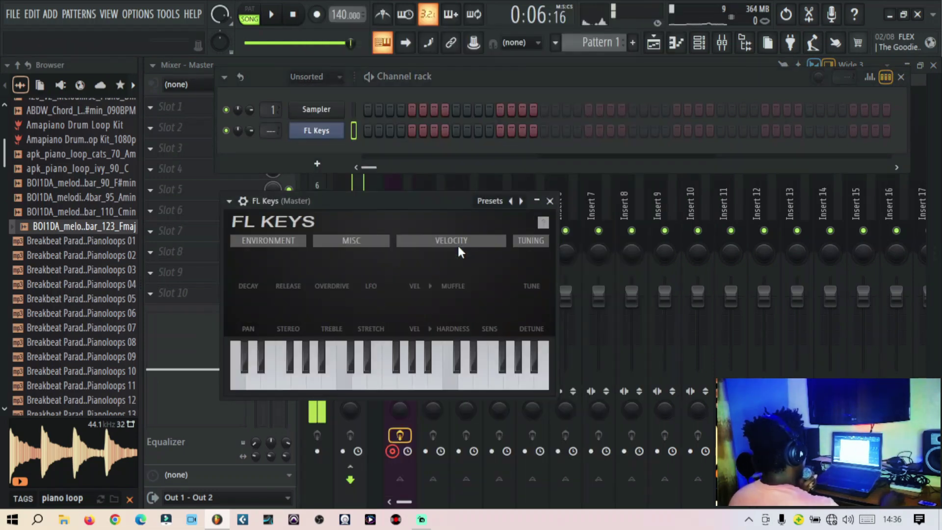
{"action": "left_click", "coordinate": [550, 201]}
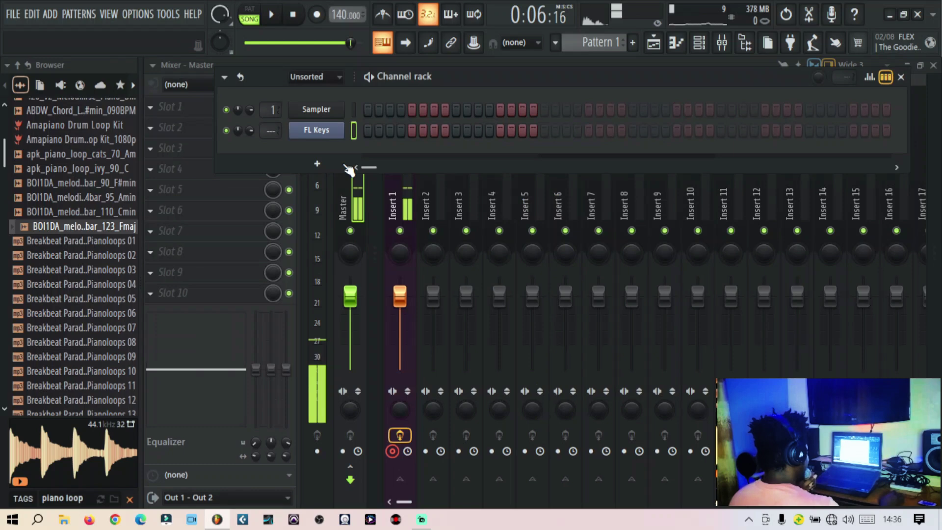
{"action": "key", "text": "F7"}
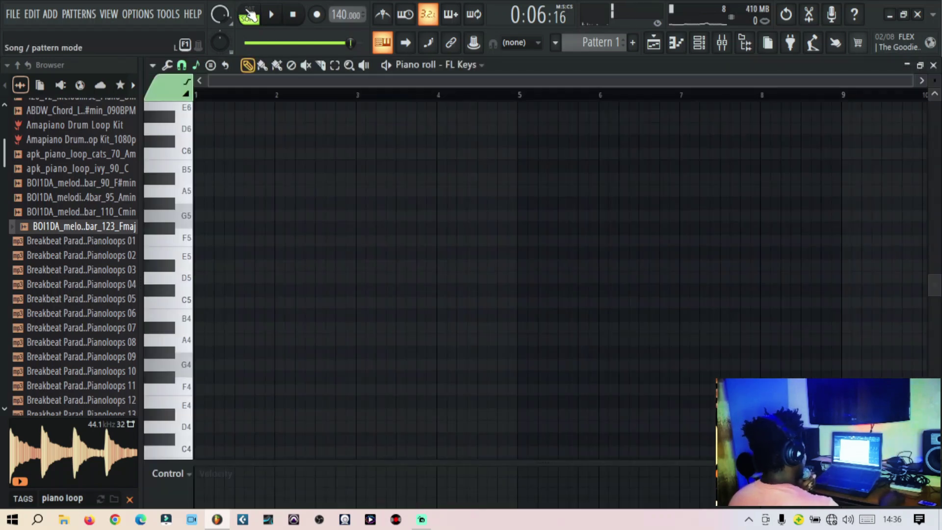
Step: Import expppp.mid into the FL Keys piano roll, accepting the Import MIDI data settings
{"action": "left_click", "coordinate": [153, 65]}
{"action": "mouse_move", "coordinate": [163, 82]}
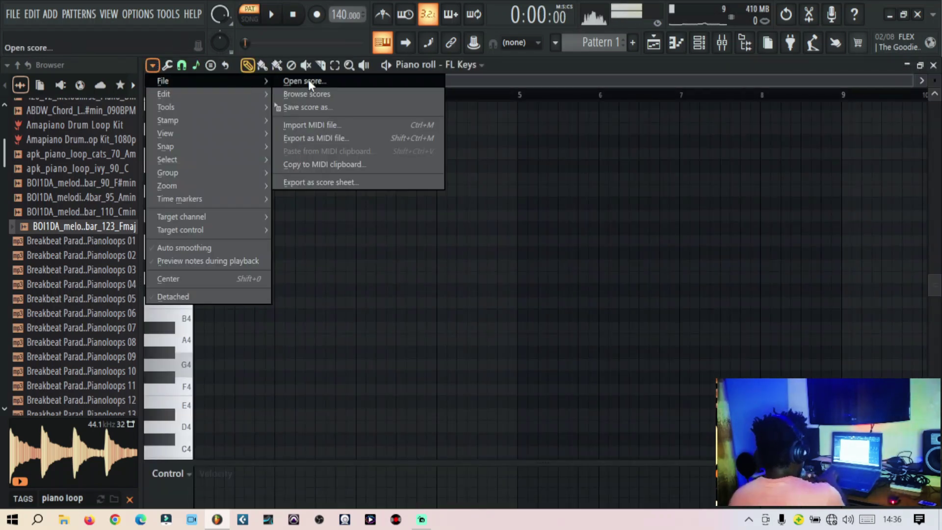
{"action": "left_click", "coordinate": [297, 127]}
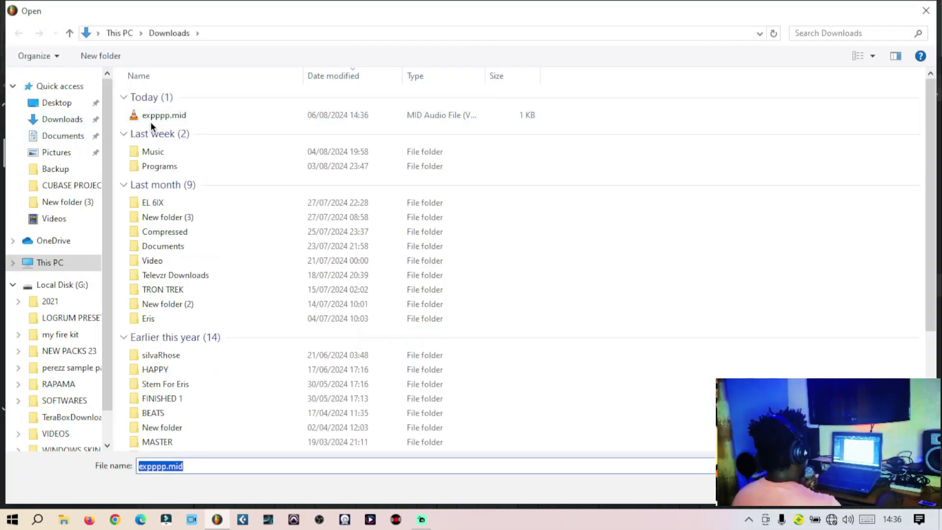
{"action": "double_click", "coordinate": [224, 110]}
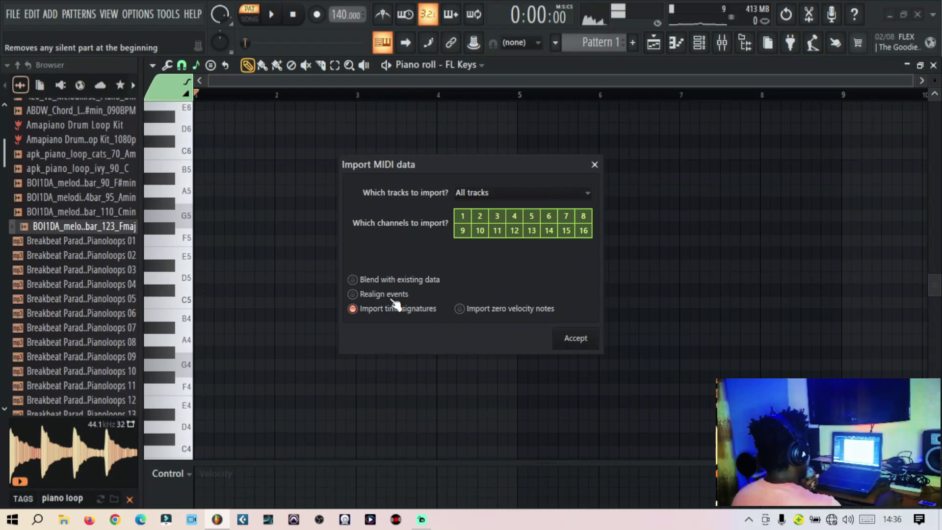
{"action": "left_click", "coordinate": [577, 338]}
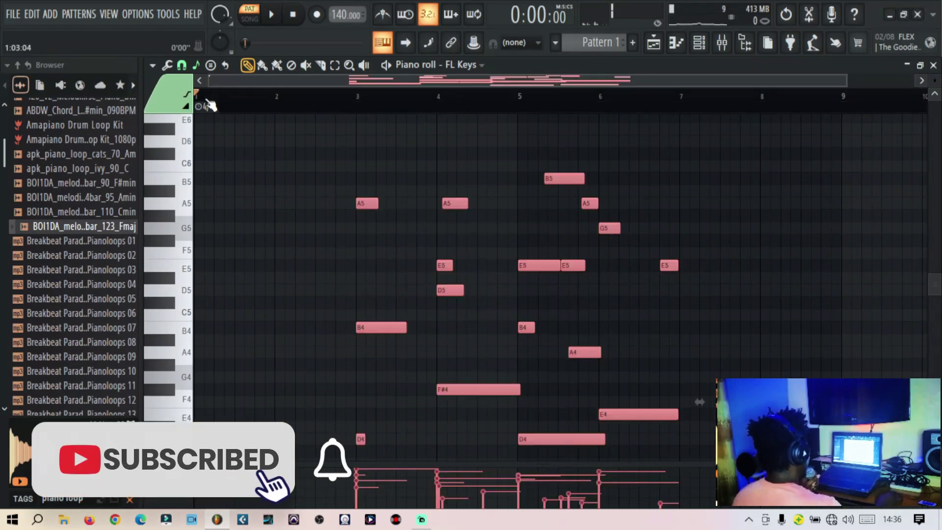
Step: Clear the ruler time selection and bring up actions for the 4/4 time signature marker
{"action": "double_click", "coordinate": [213, 108]}
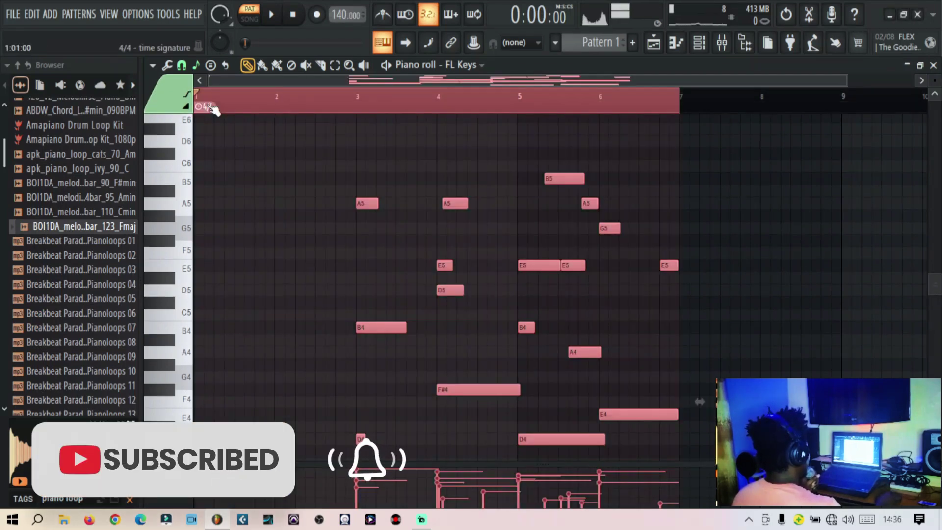
{"action": "left_click", "coordinate": [214, 108]}
{"action": "double_click", "coordinate": [206, 108]}
{"action": "left_click", "coordinate": [204, 108]}
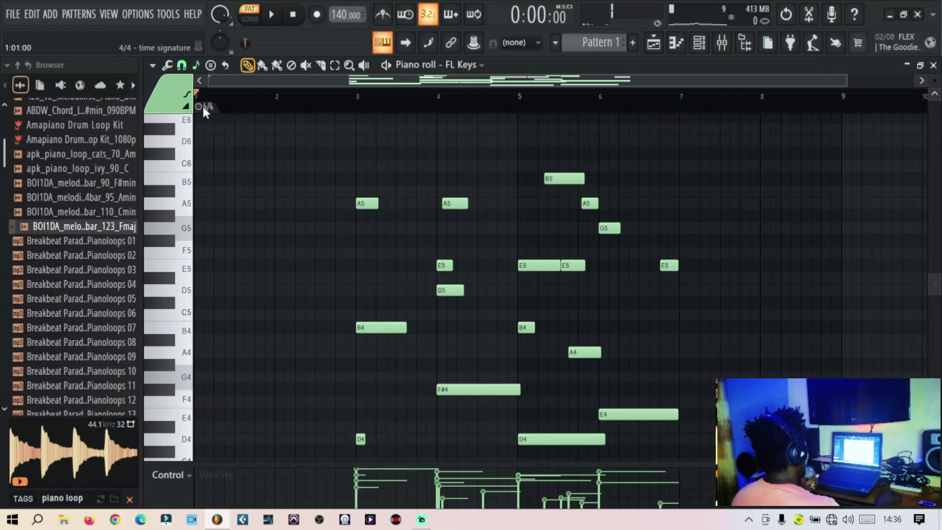
{"action": "right_click", "coordinate": [202, 107]}
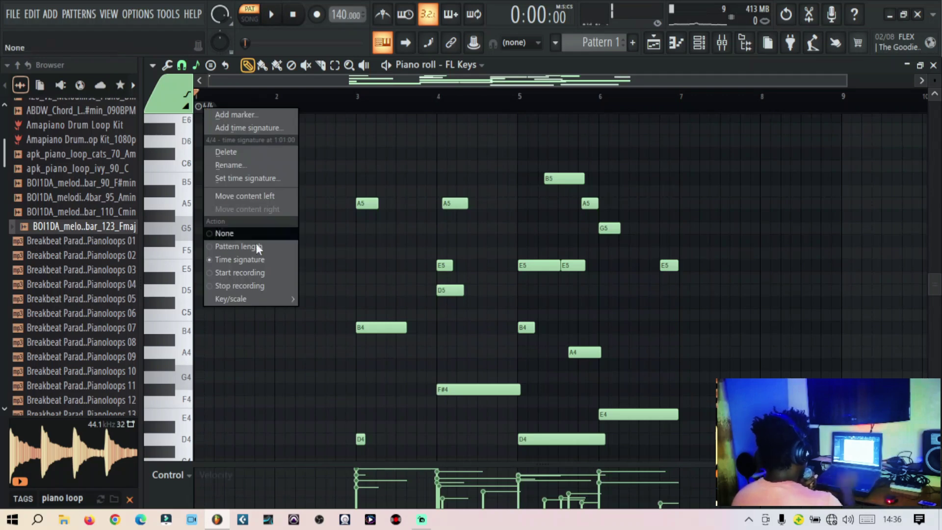
Step: Delete the 4/4 time signature marker and play back the imported melody, then stop
{"action": "left_click", "coordinate": [226, 152]}
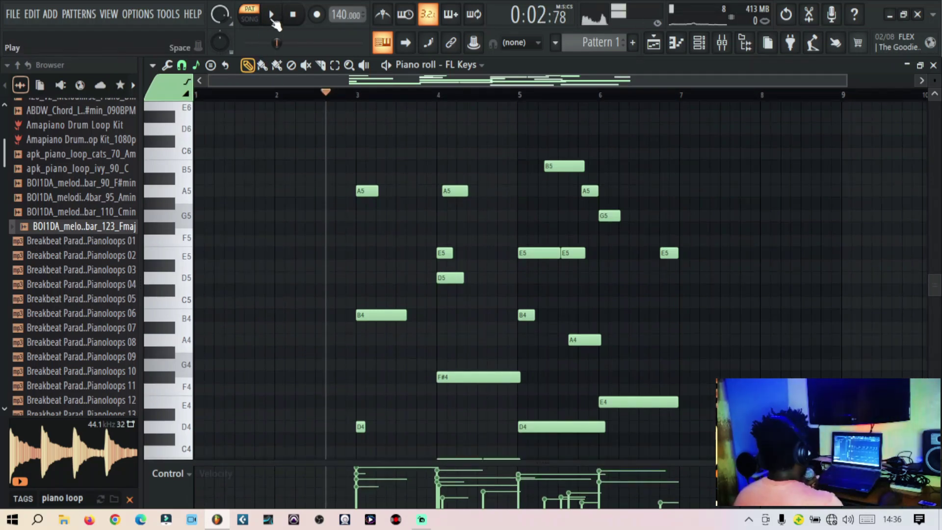
{"action": "key", "text": "space"}
{"action": "scroll", "coordinate": [861, 199], "scroll_direction": "down", "scroll_amount": 2}
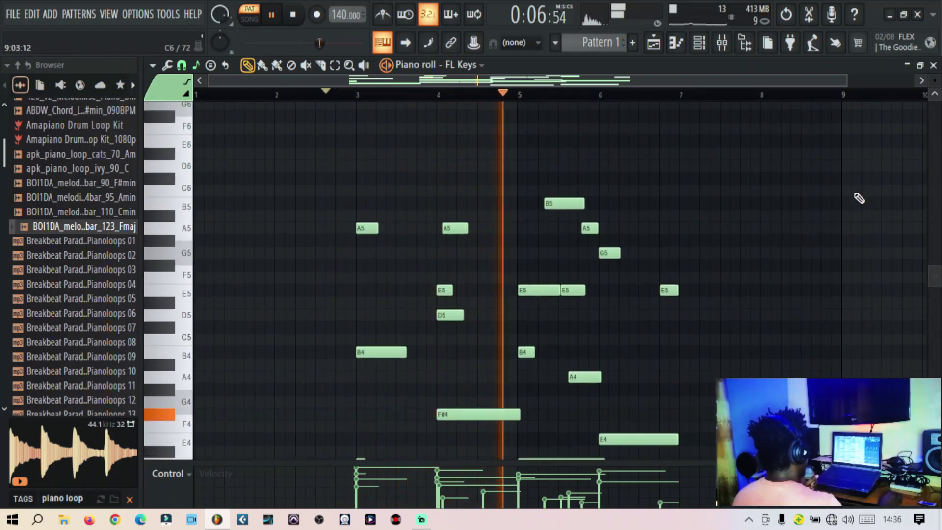
{"action": "scroll", "coordinate": [840, 187], "scroll_direction": "down", "scroll_amount": 1}
{"action": "scroll", "coordinate": [841, 187], "scroll_direction": "up", "scroll_amount": 3}
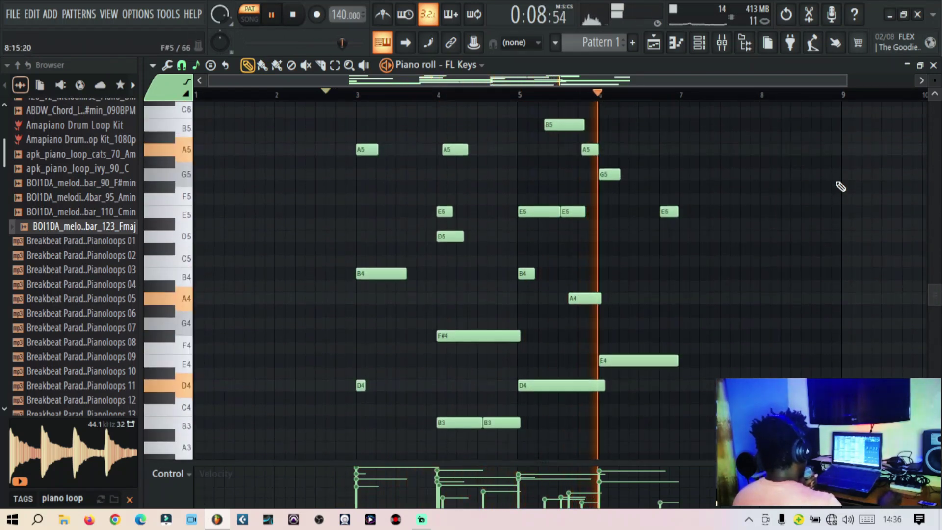
{"action": "key", "text": "space"}
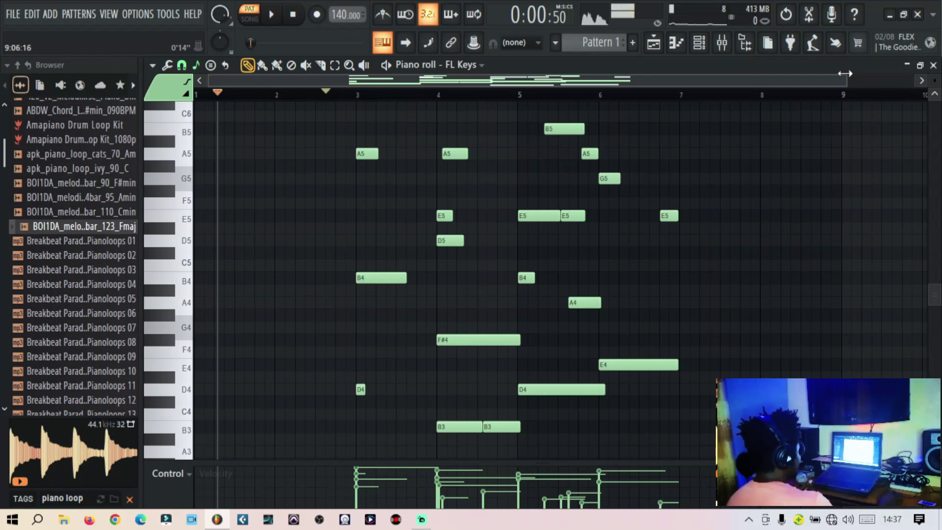
{"action": "left_click_drag", "start_coordinate": [845, 74], "coordinate": [842, 77]}
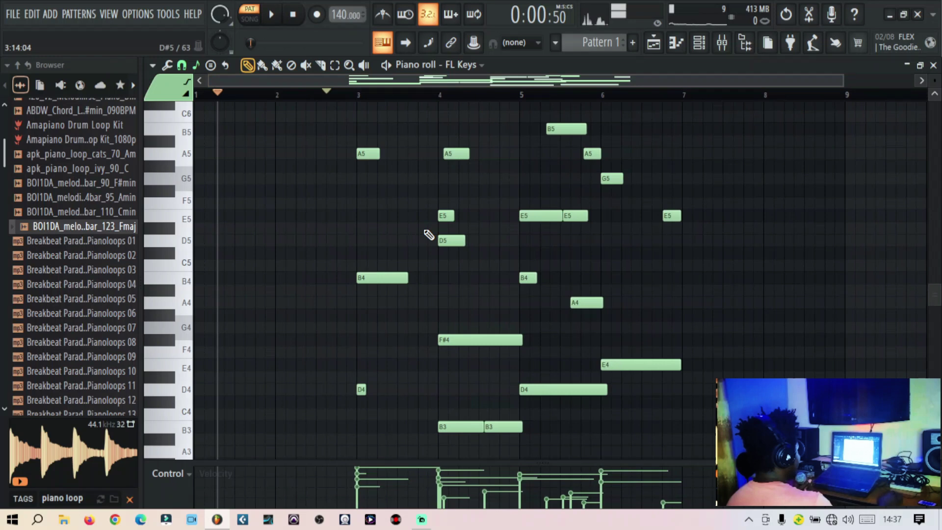
{"action": "scroll", "coordinate": [431, 232], "scroll_direction": "down", "scroll_amount": 1}
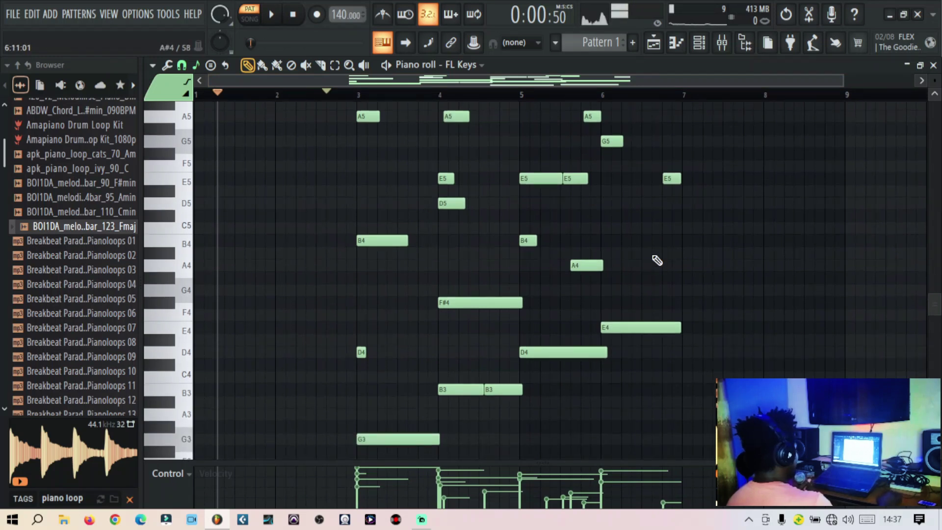